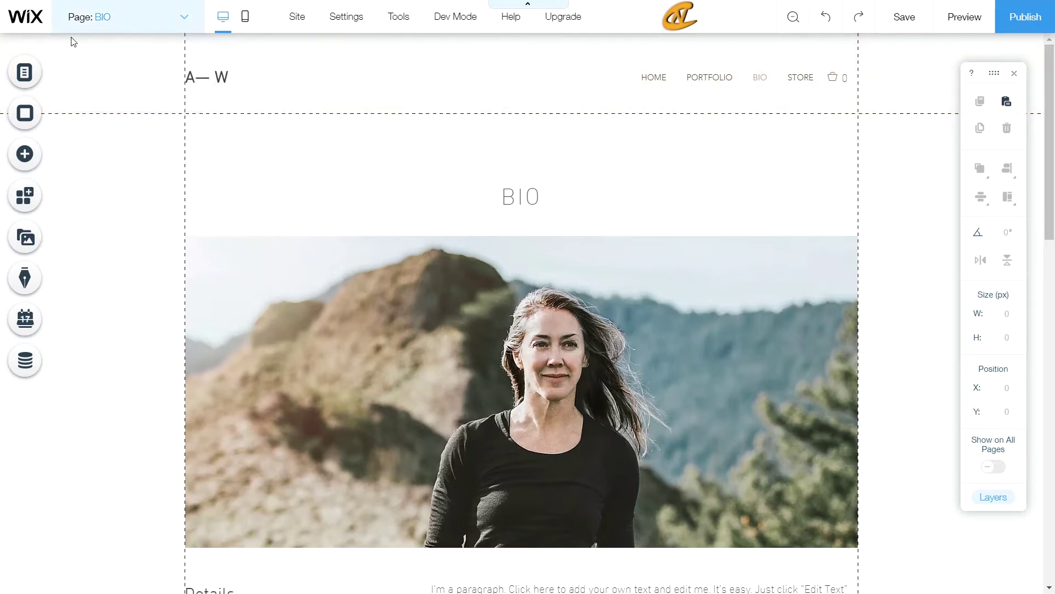
- Copy the portfolio site's BIO page and paste it into the holiday event site as a new page
click(29, 77)
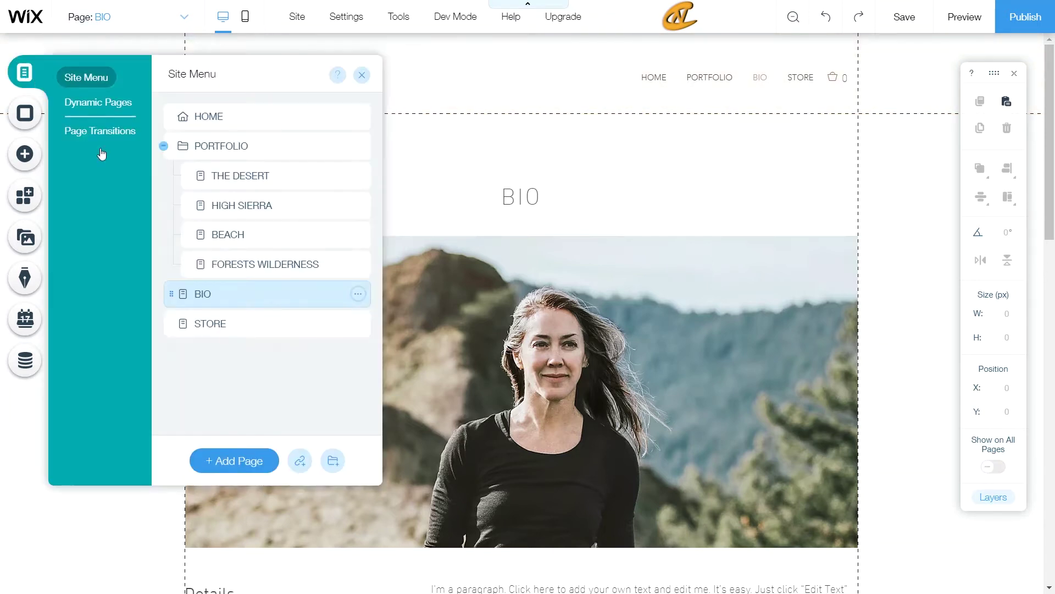
click(358, 293)
click(424, 385)
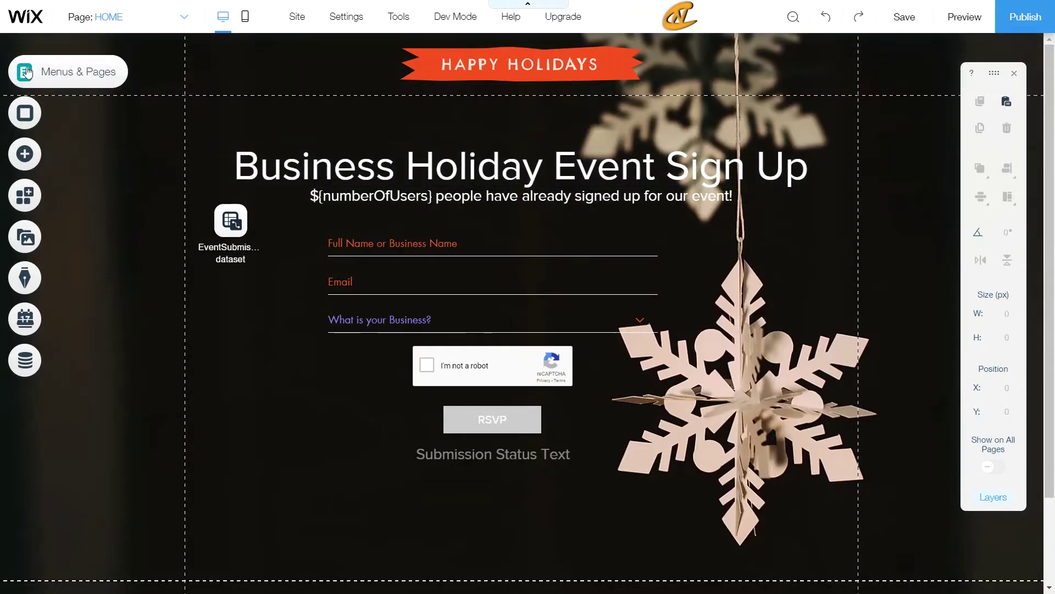
click(1007, 103)
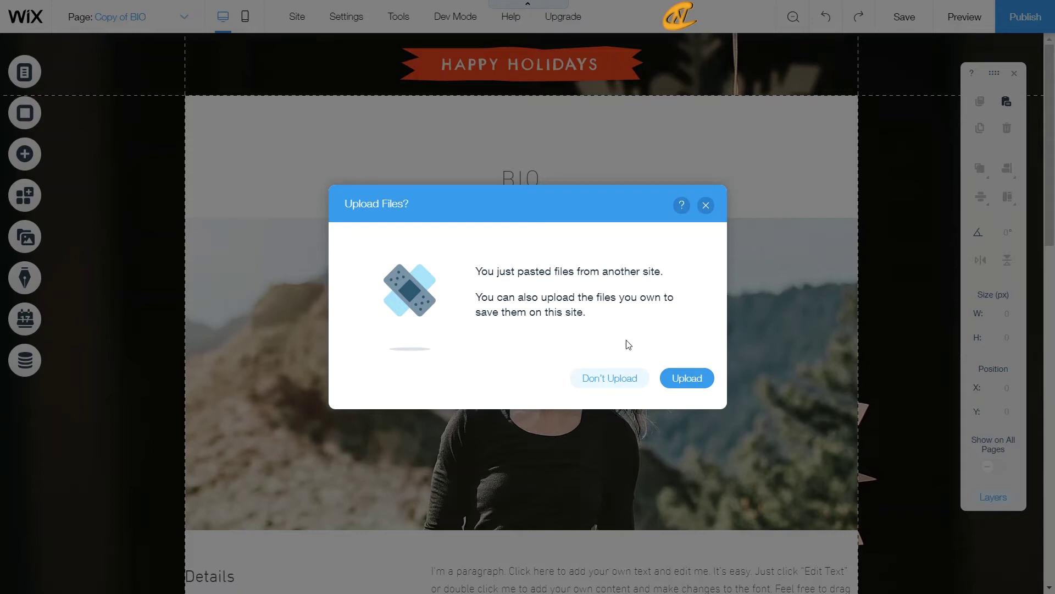
- Upload the pasted page's files, save the site, and rename 'Copy of BIO' to 'BIO'
click(694, 377)
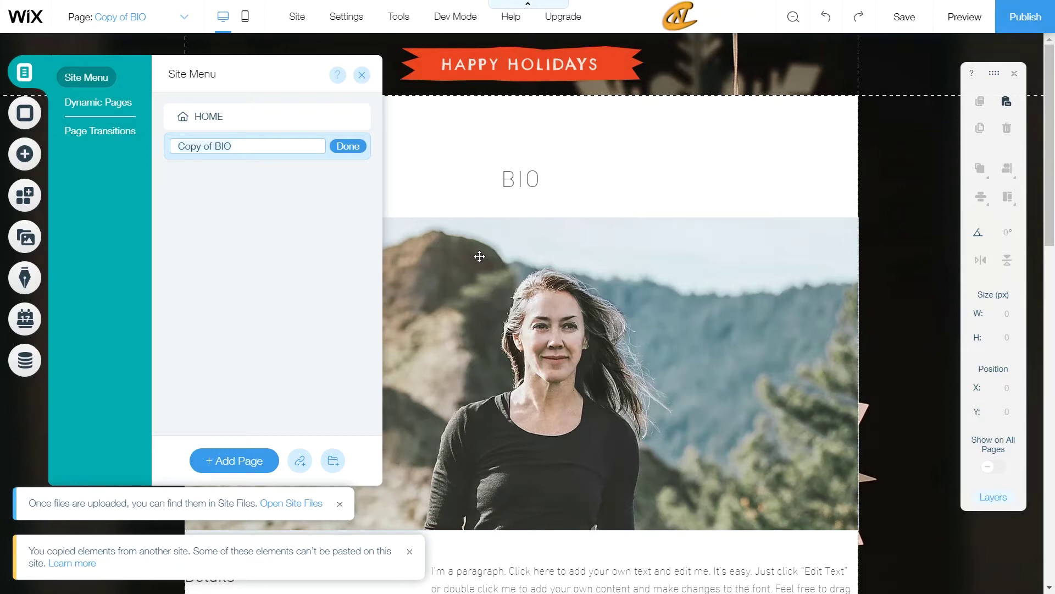
key(ctrl+s)
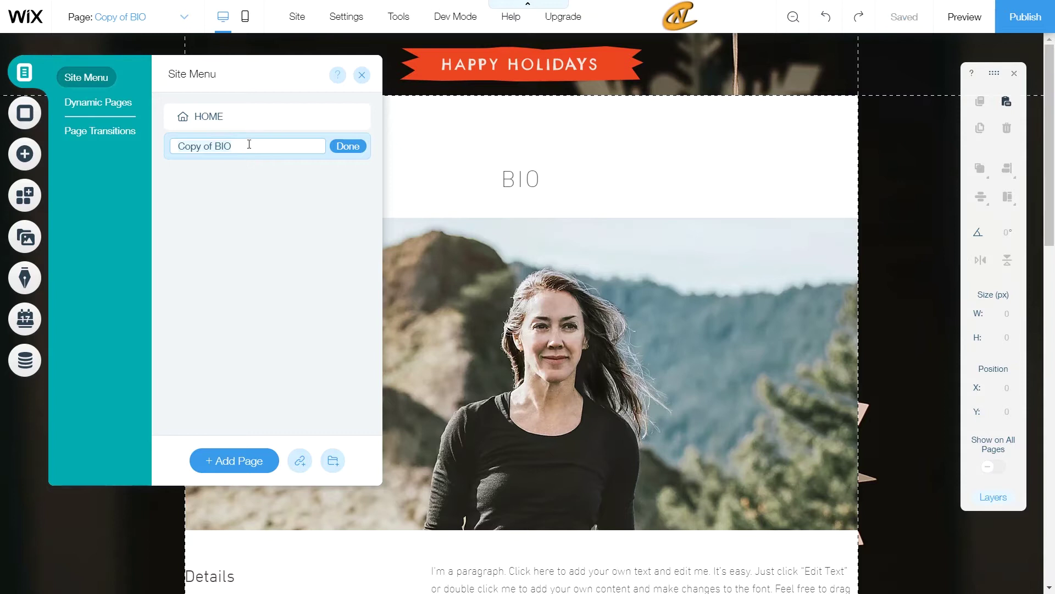
click(216, 146)
key(BackSpace)
key(BackSpace)
key(BackSpace)
key(BackSpace)
key(BackSpace)
key(BackSpace)
key(BackSpace)
key(BackSpace)
click(346, 147)
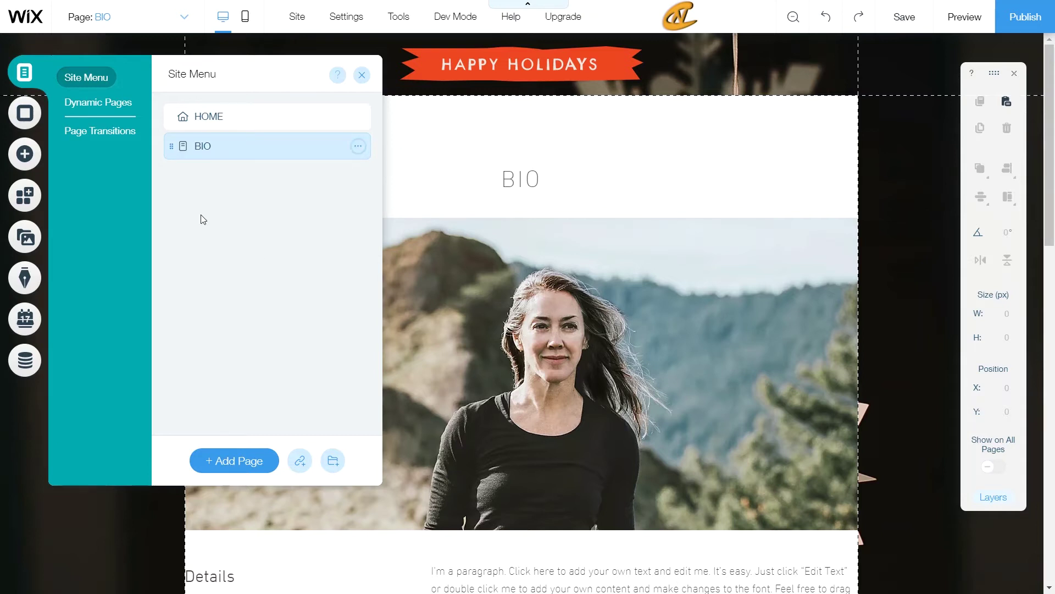
- Close the pages list and select the BIO page itself
click(362, 74)
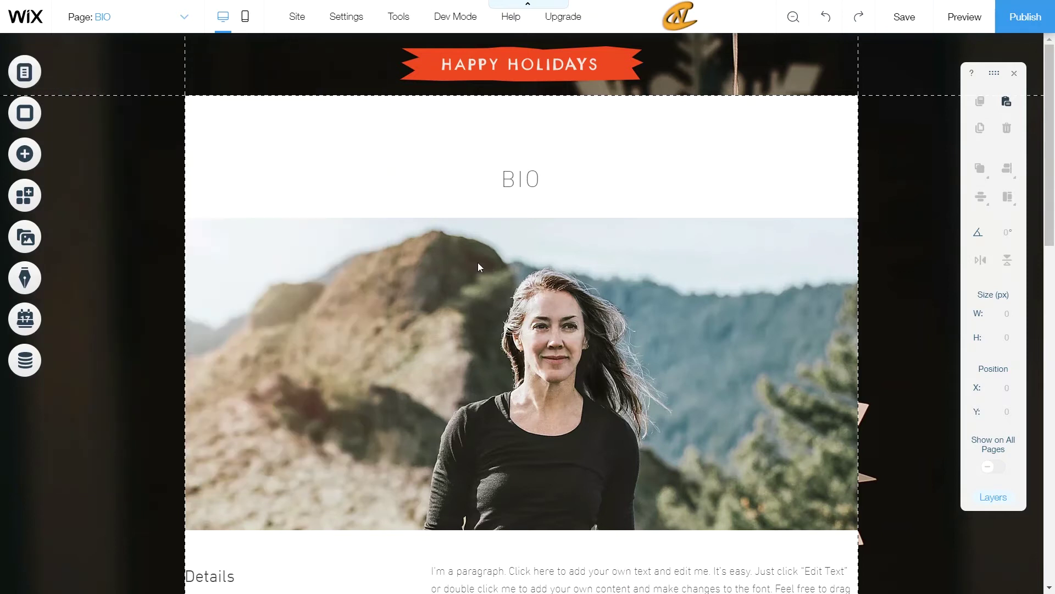
scroll(511, 238, down, 10)
scroll(511, 238, down, 3)
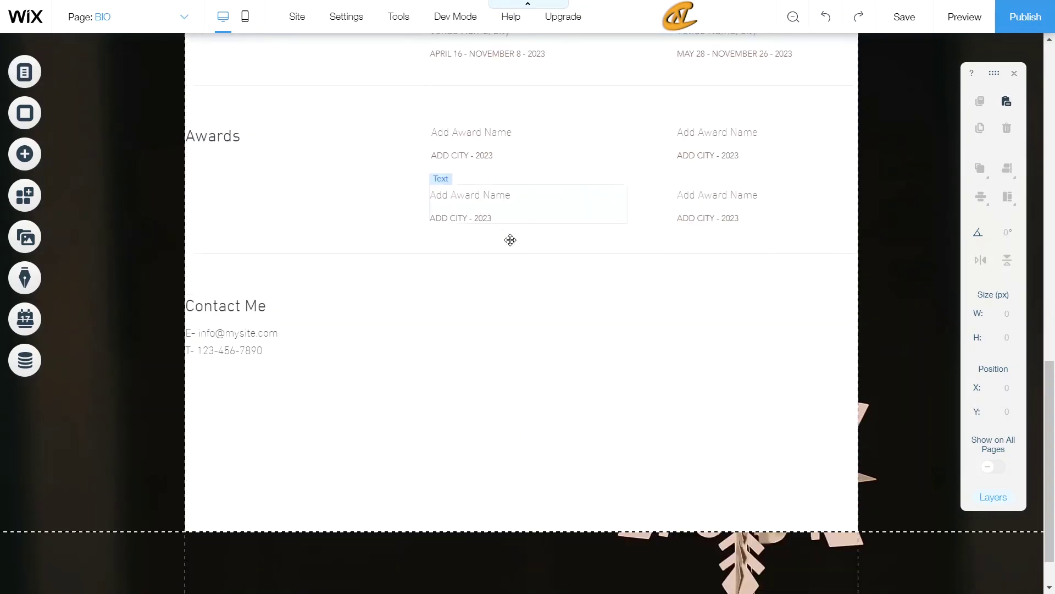
scroll(443, 367, up, 15)
scroll(450, 353, up, 1)
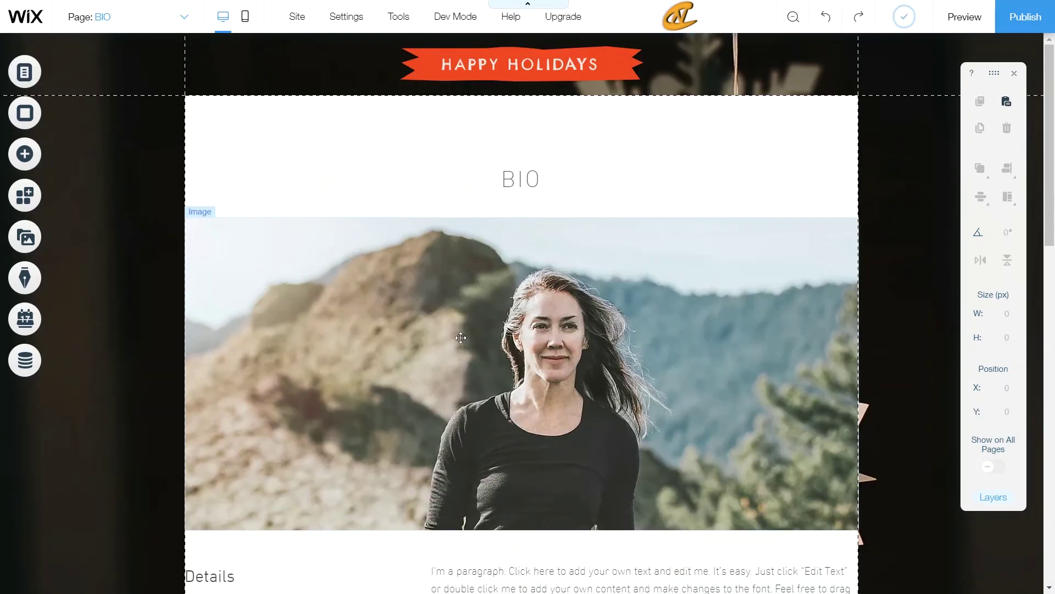
click(624, 117)
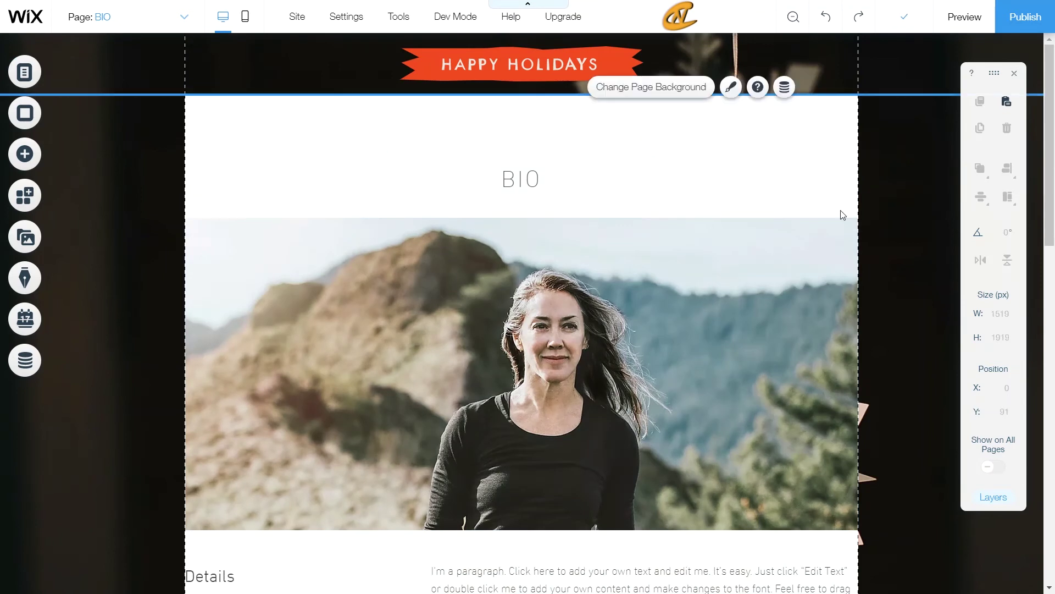
- Give the BIO background image a Parallax scroll effect with opacity faded to 0, then show Page Design
click(680, 94)
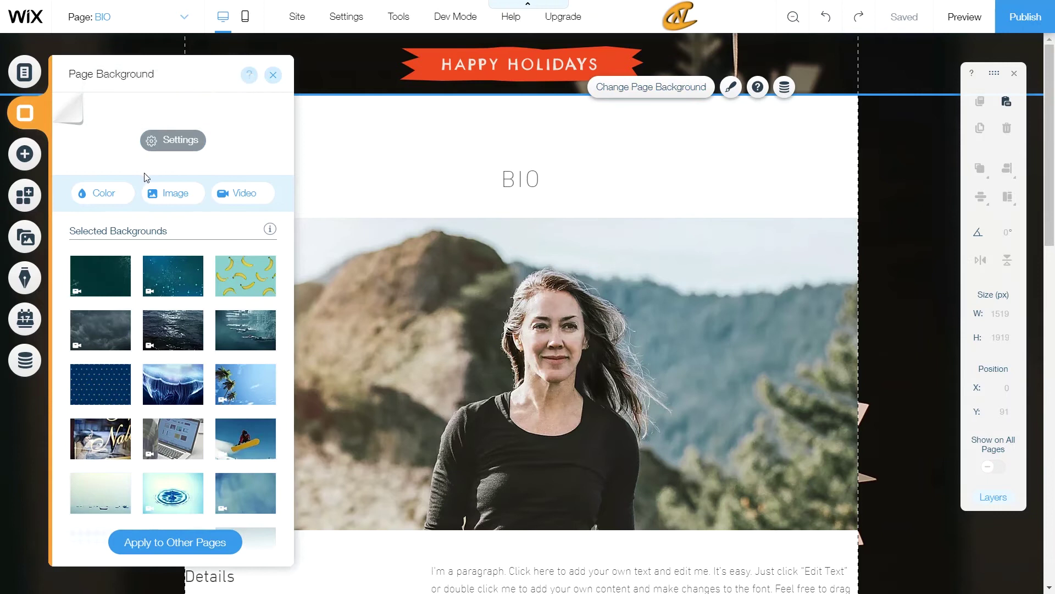
click(160, 141)
click(347, 260)
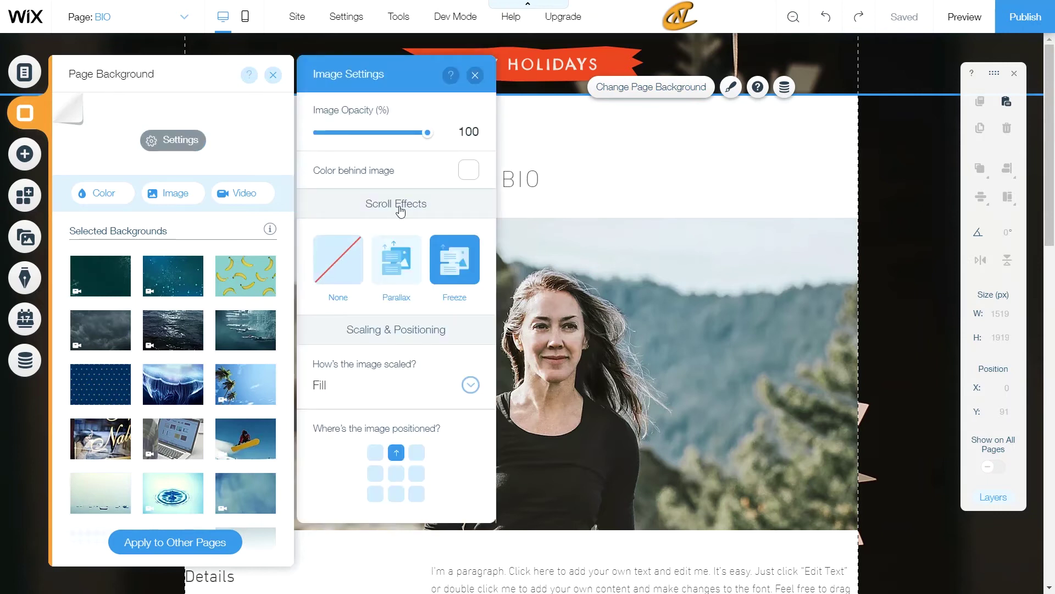
click(408, 263)
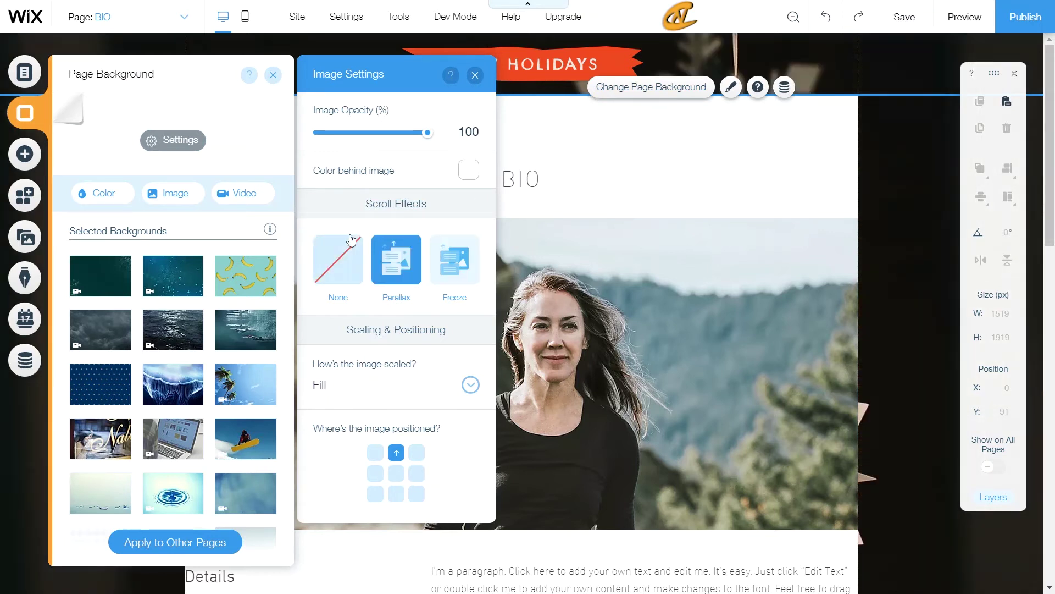
click(427, 135)
drag(324, 146, 465, 131)
click(471, 77)
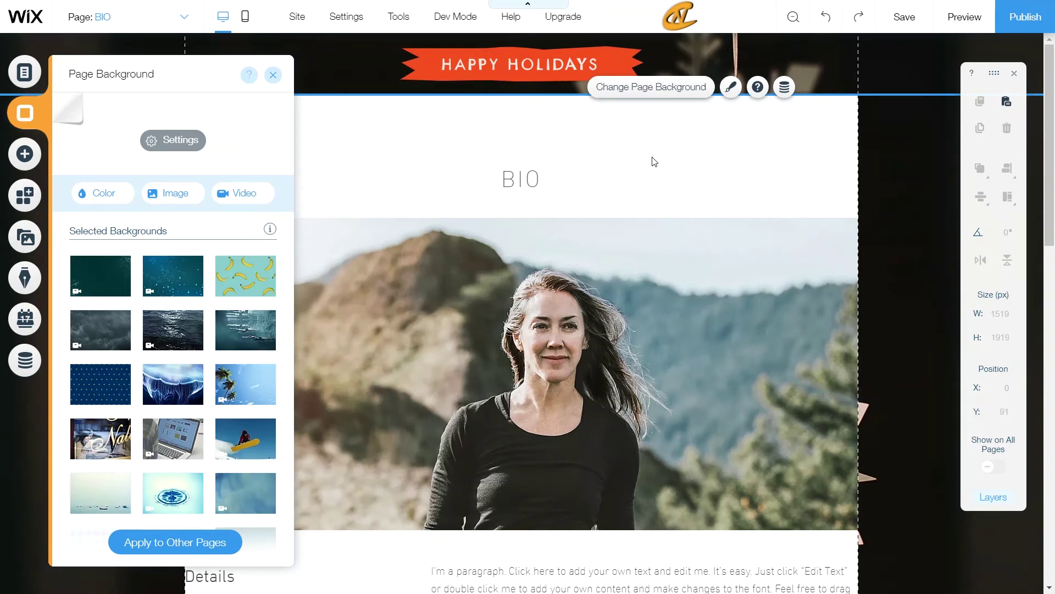
click(275, 75)
click(732, 88)
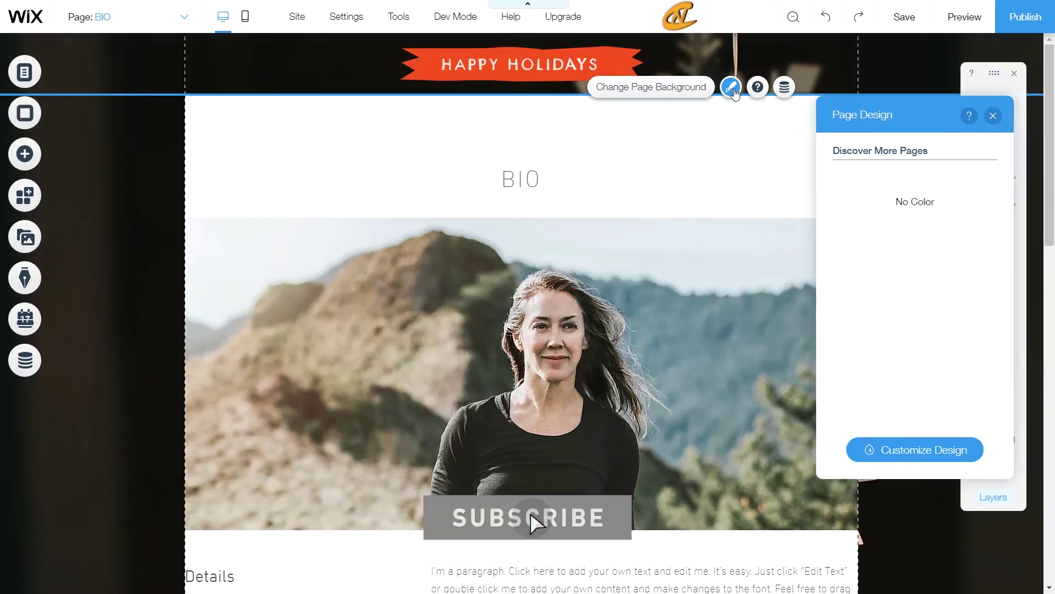
- Set the BIO page section to No Color so the background shows through
click(912, 193)
click(928, 193)
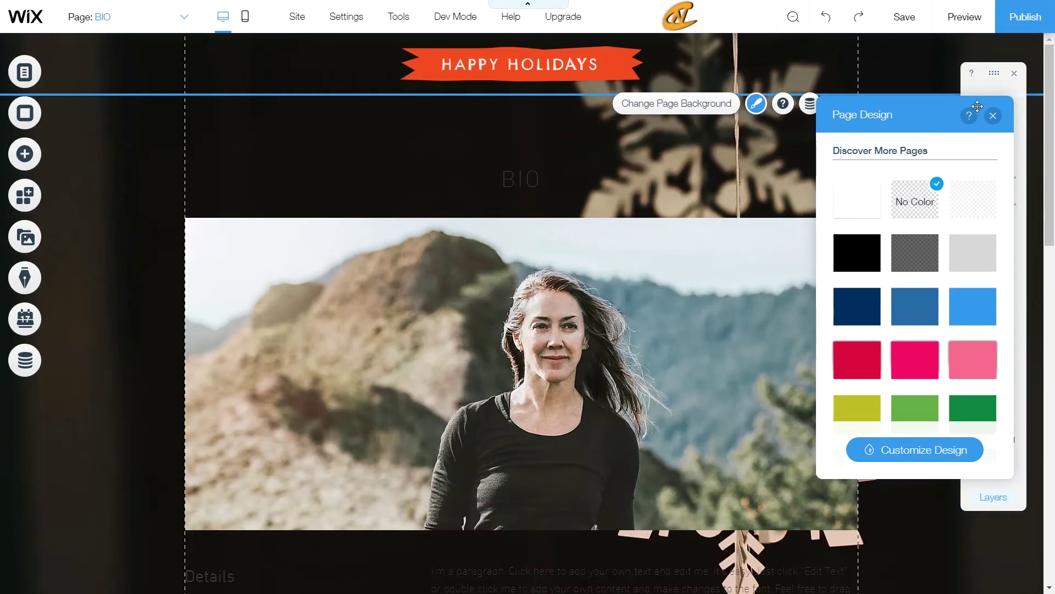
click(993, 116)
- Switch between the HOME and BIO pages, ending on HOME
click(116, 22)
click(82, 44)
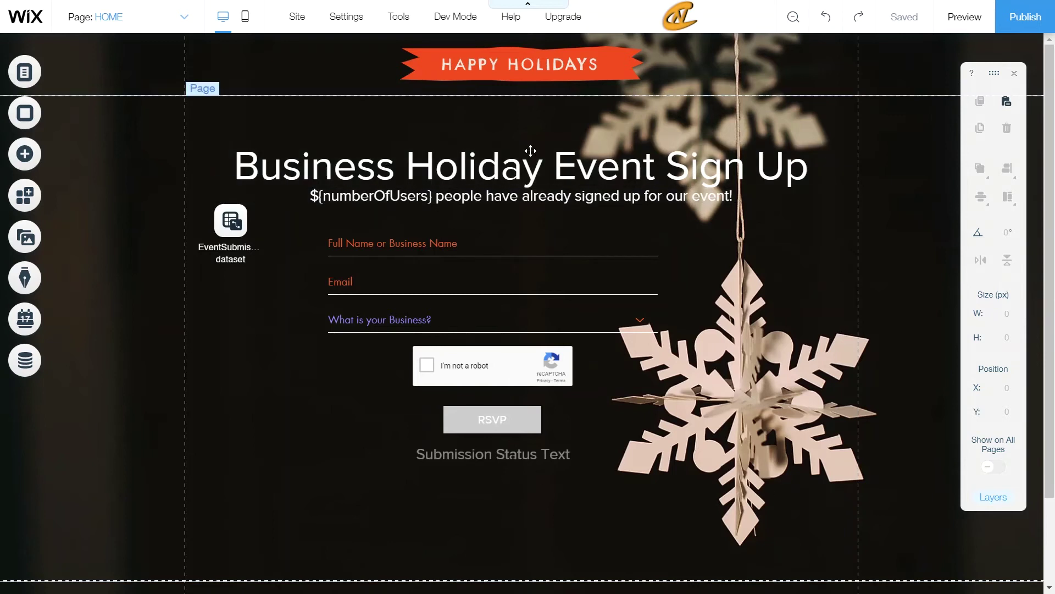
click(183, 16)
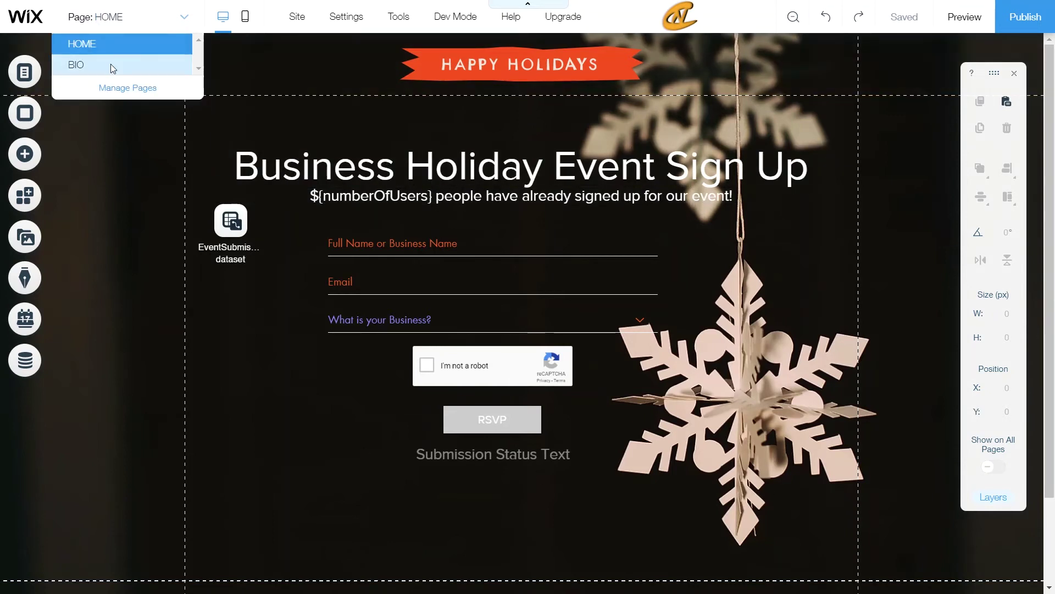
click(111, 64)
scroll(512, 197, down, 10)
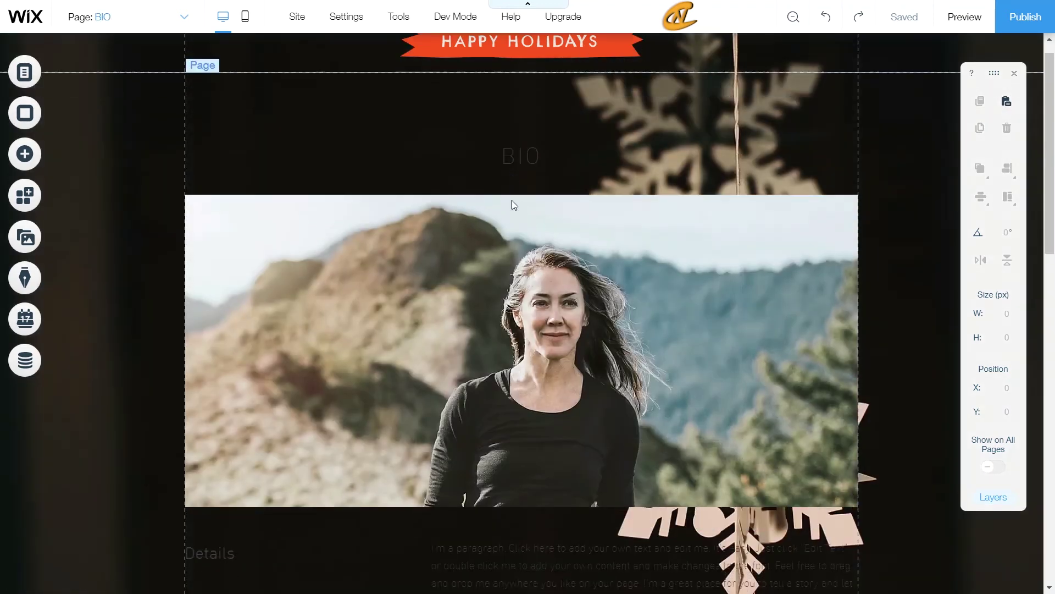
scroll(509, 203, up, 10)
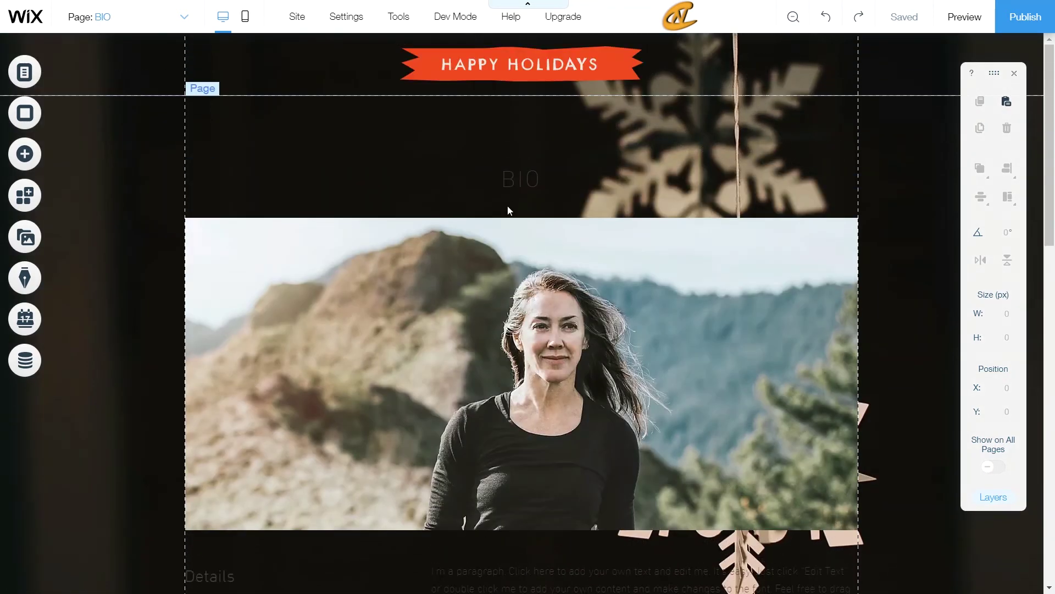
click(151, 18)
click(153, 47)
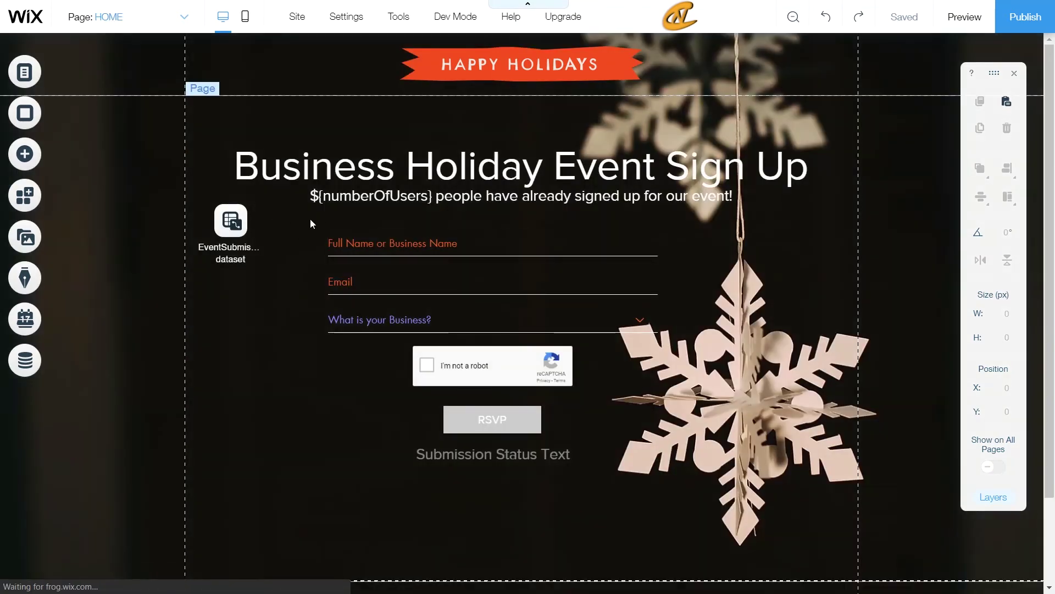
- Select the Full Name and Email fields plus the event sign-up title, and copy them
click(408, 244)
shift+click(412, 281)
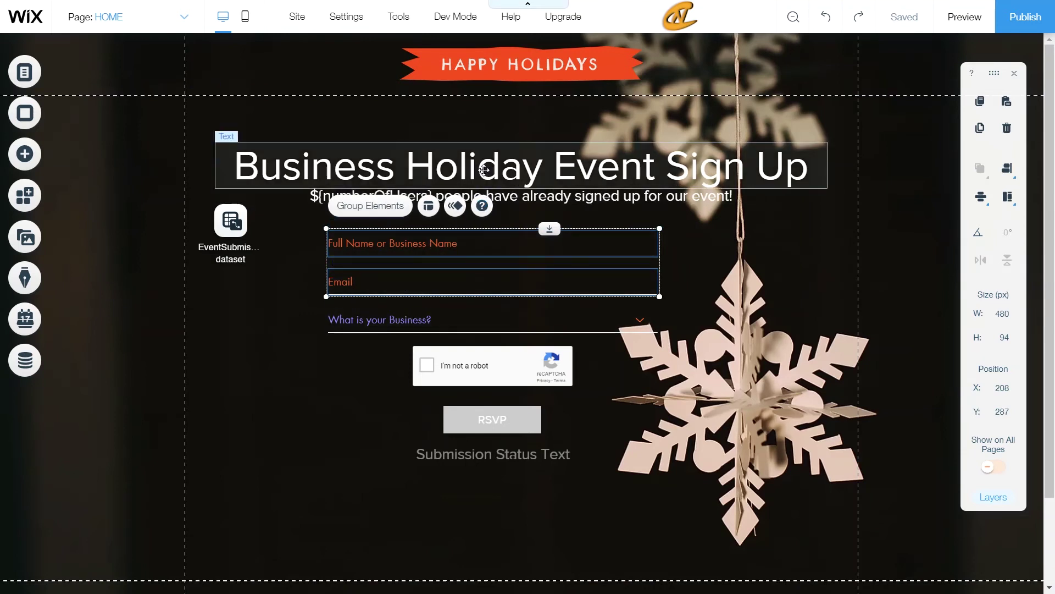
shift+click(544, 170)
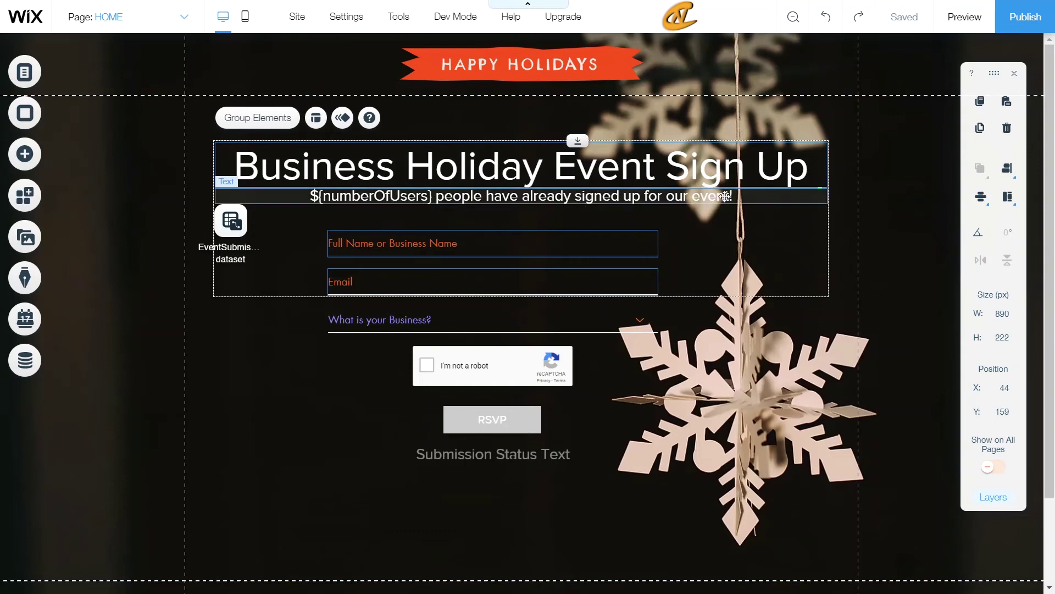
click(979, 103)
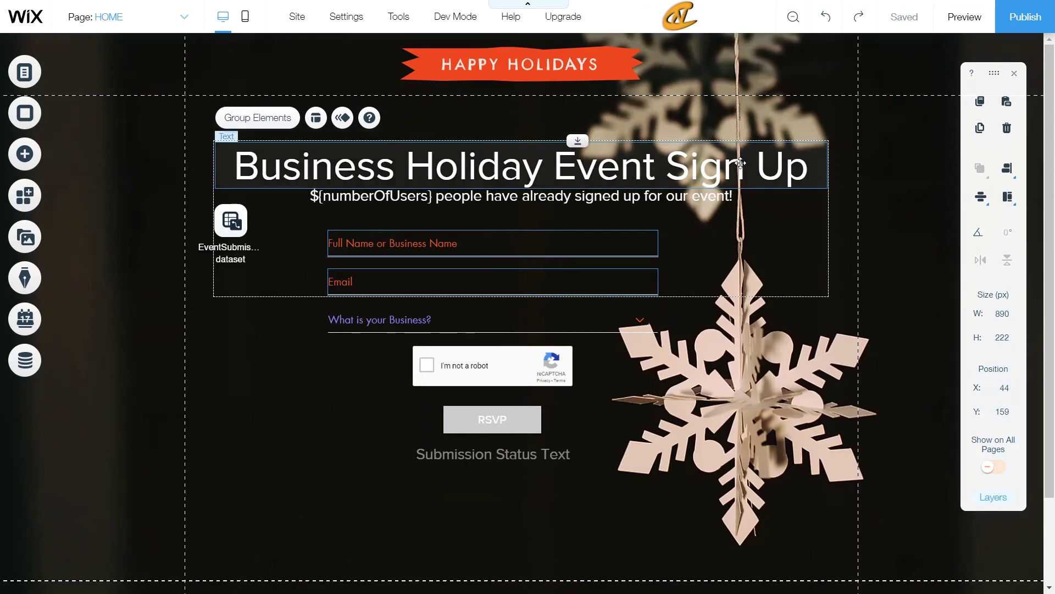
right_click(554, 165)
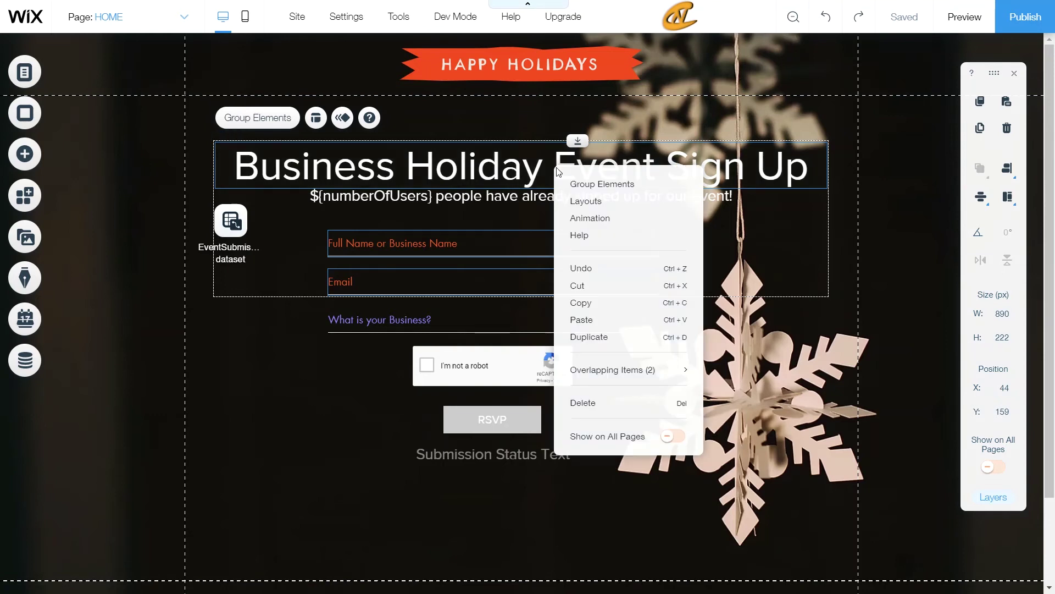
click(595, 306)
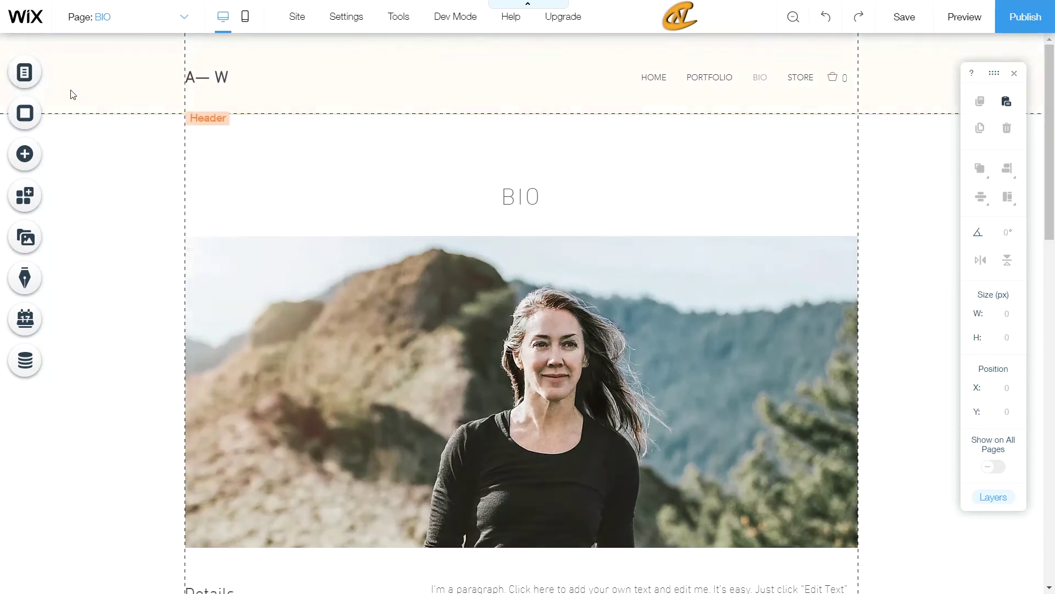
- Go to THE DESERT page, paste the copied form elements there, and save the site
click(32, 77)
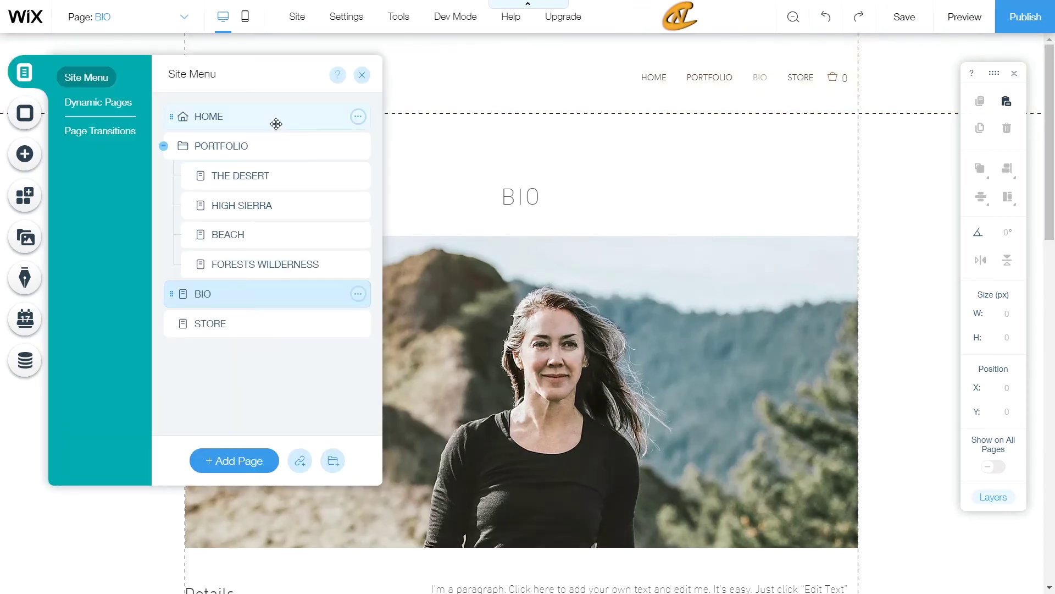
click(246, 176)
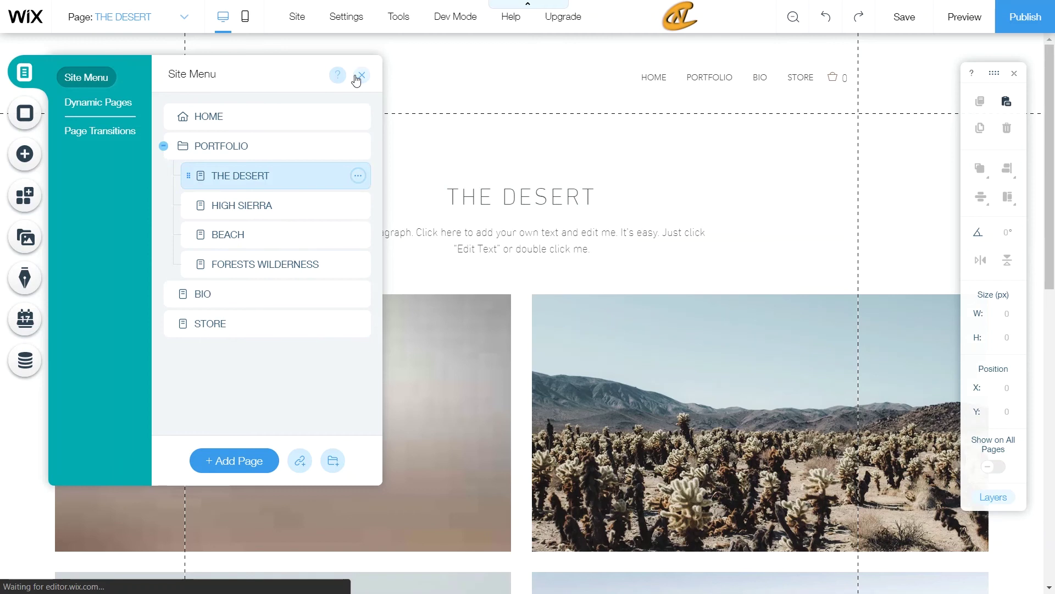
click(361, 75)
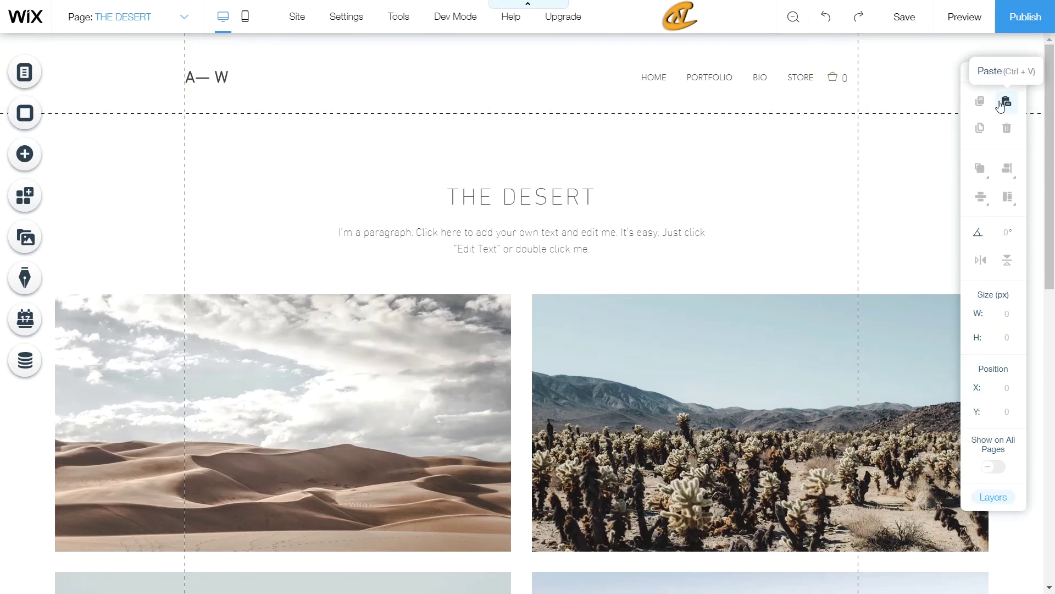
click(1006, 102)
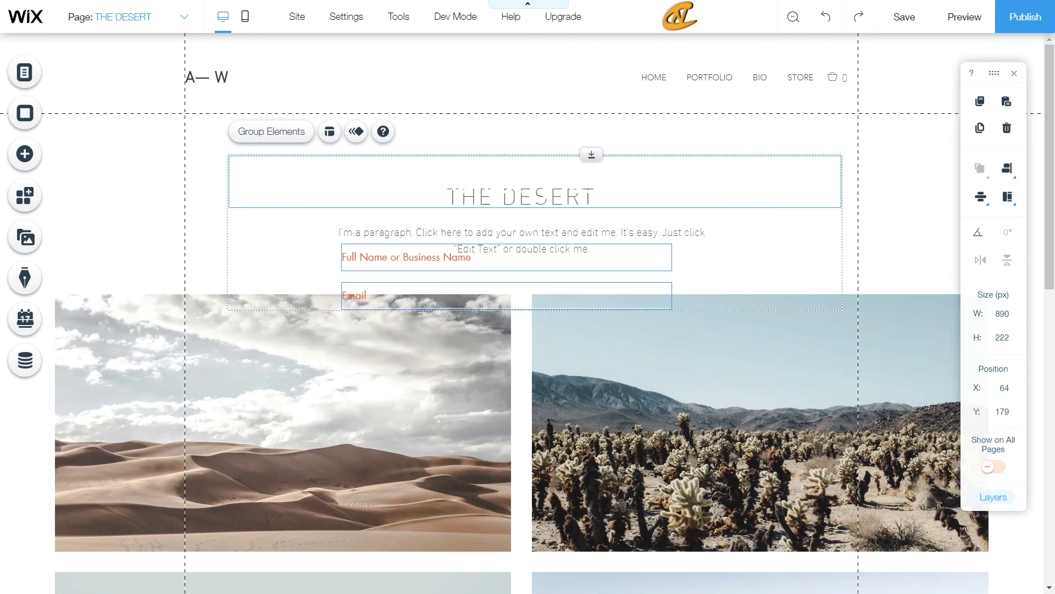
key(ctrl+s)
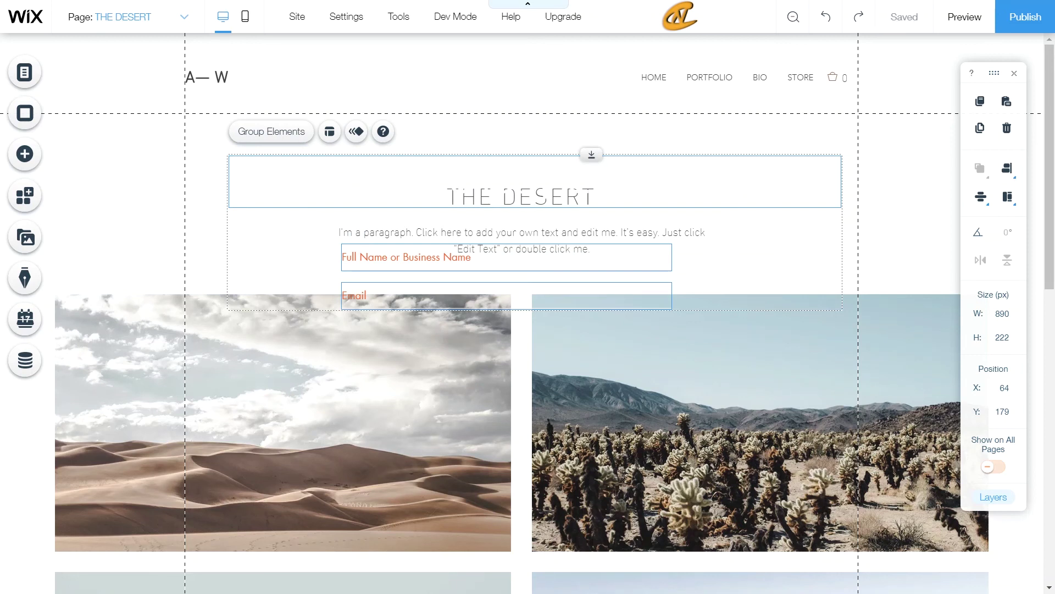